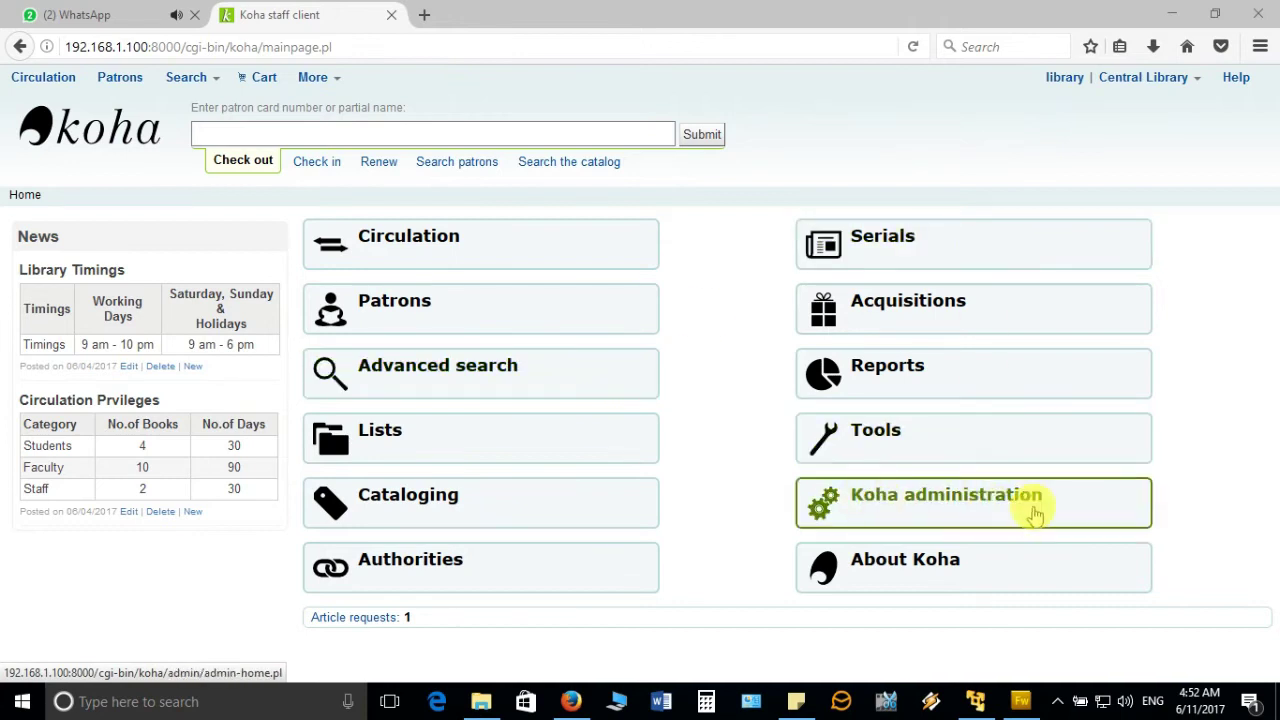
- In Acquisitions, search for vendor Vimal Books to list its closed basket Vimal01
{"action": "left_click", "coordinate": [1055, 316]}
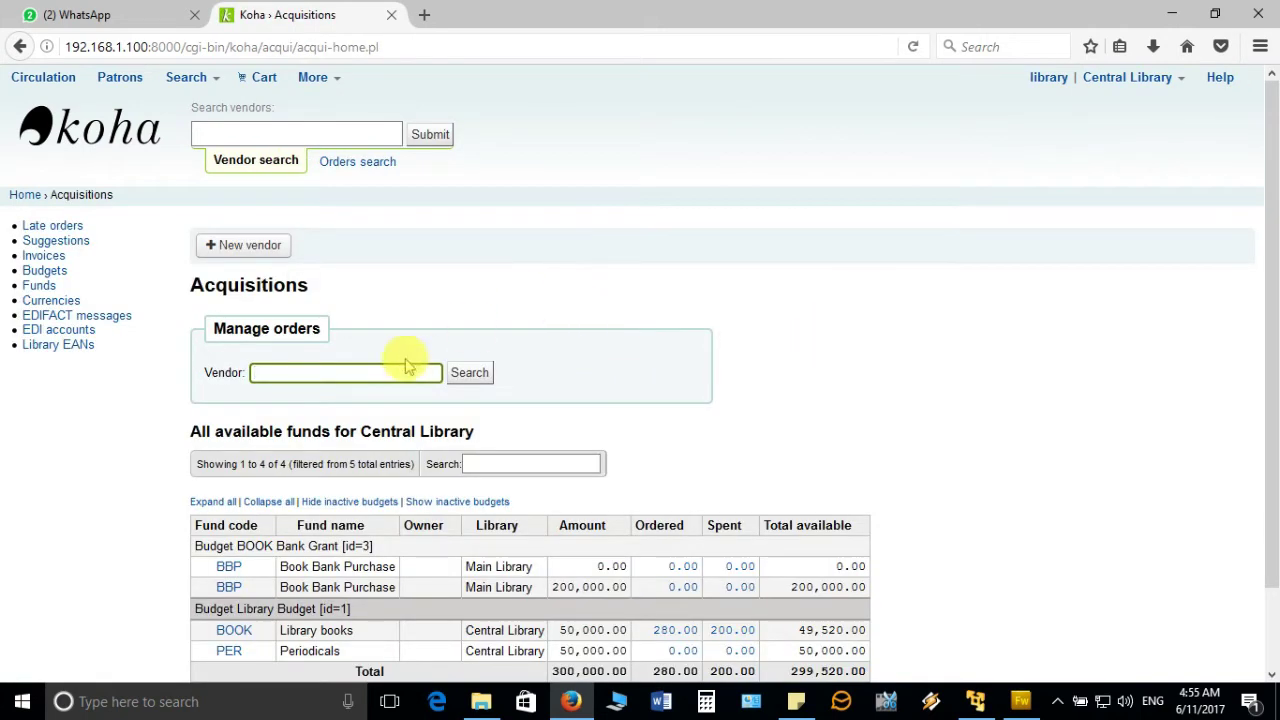
{"action": "left_click", "coordinate": [400, 372]}
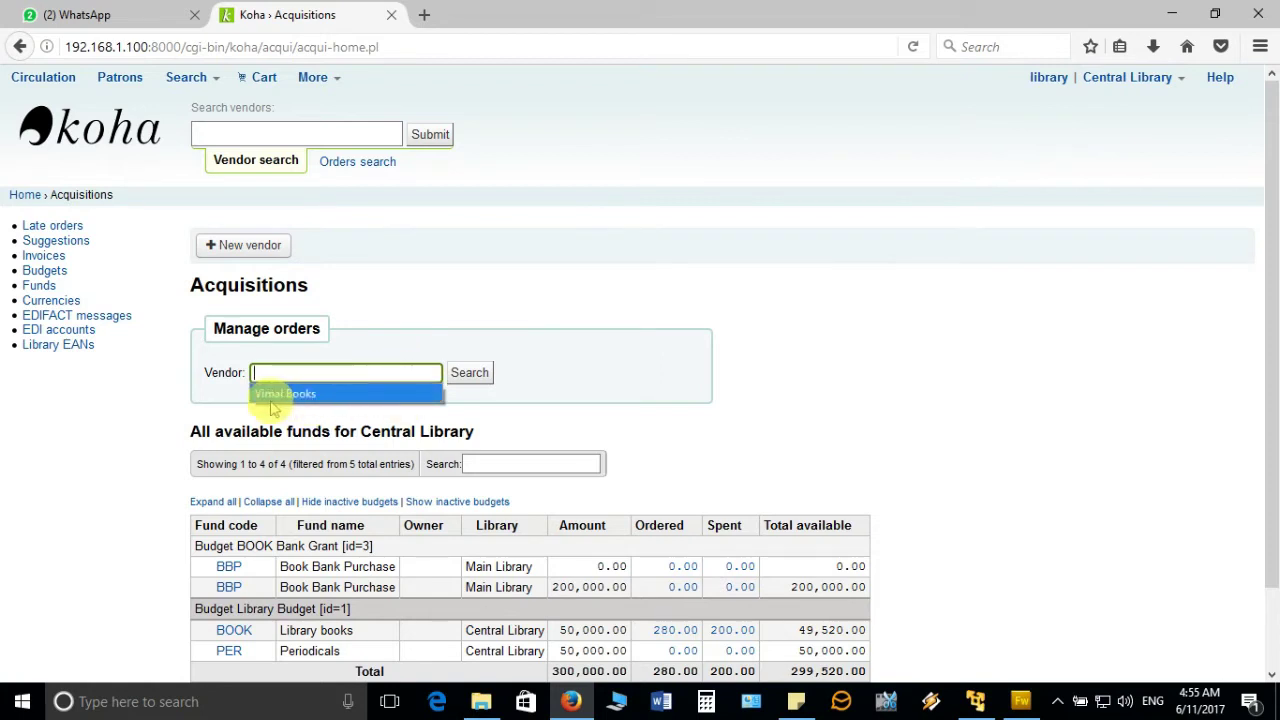
{"action": "left_click", "coordinate": [300, 394]}
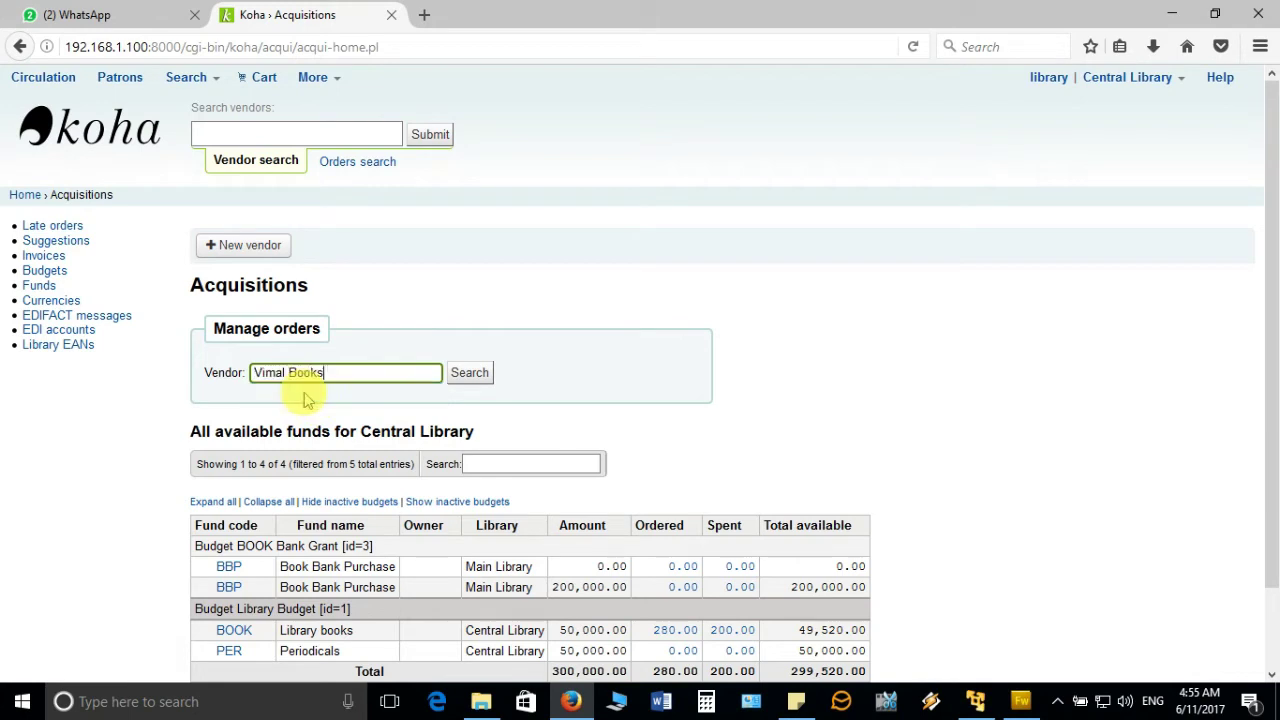
{"action": "left_click", "coordinate": [487, 381]}
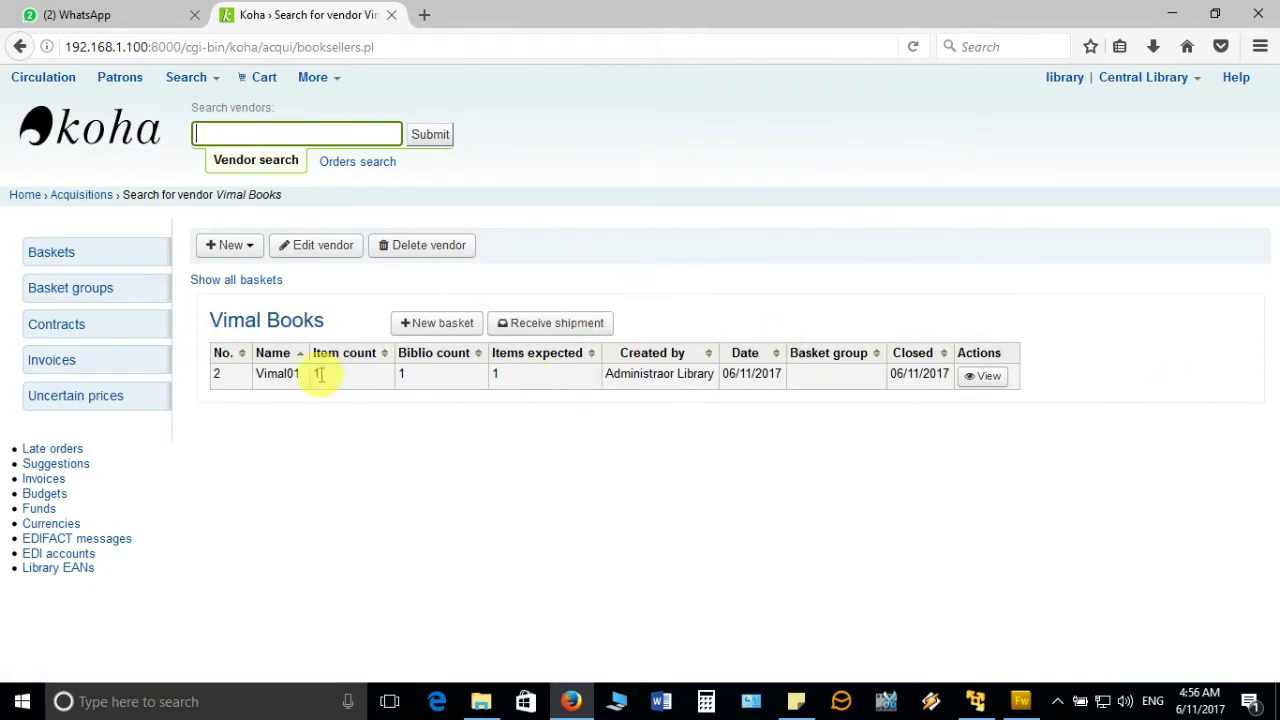
{"action": "left_click_drag", "start_coordinate": [257, 374], "coordinate": [298, 376]}
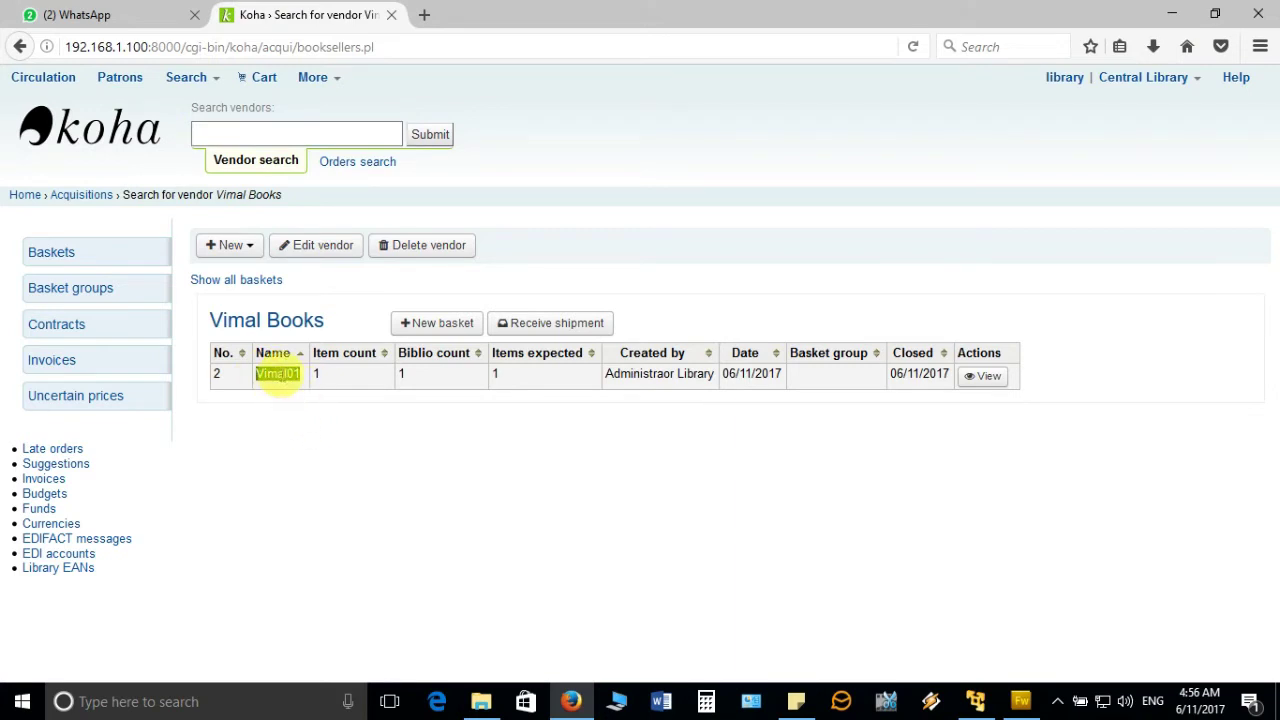
{"action": "left_click", "coordinate": [337, 423]}
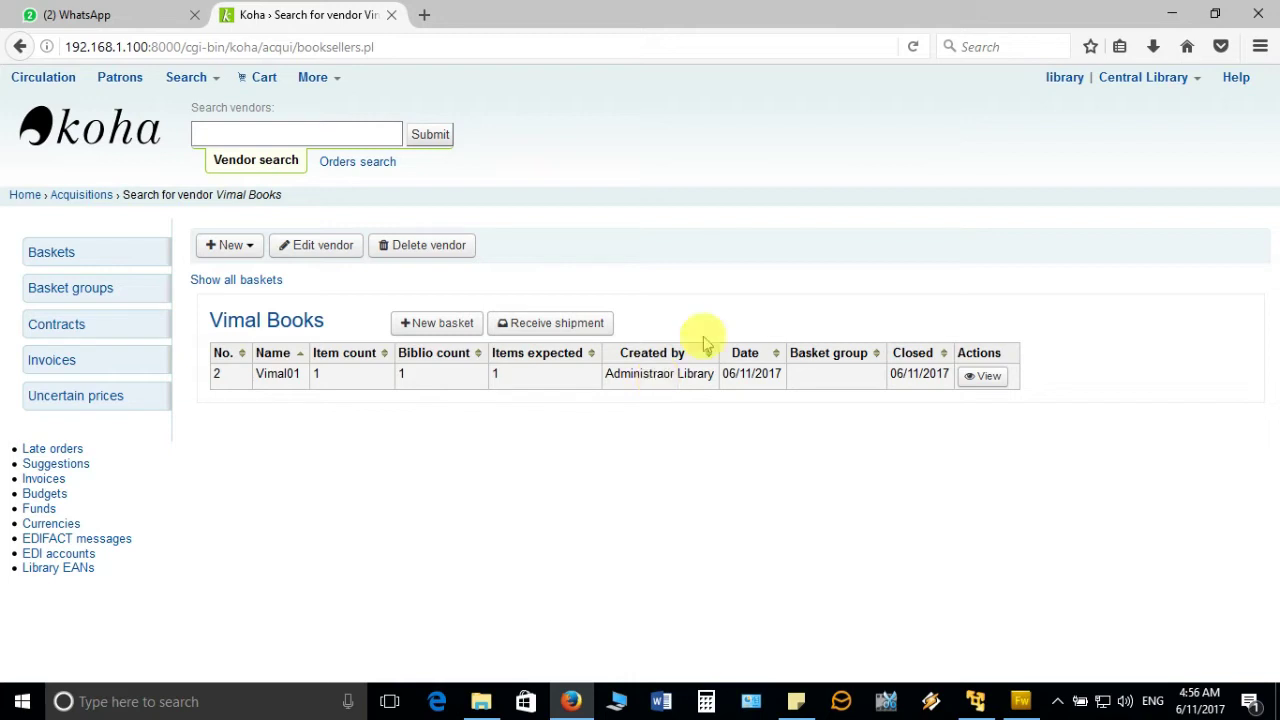
- Start a Vimal Books shipment with vendor invoice V01 and shipping fund Library books
{"action": "left_click", "coordinate": [592, 328]}
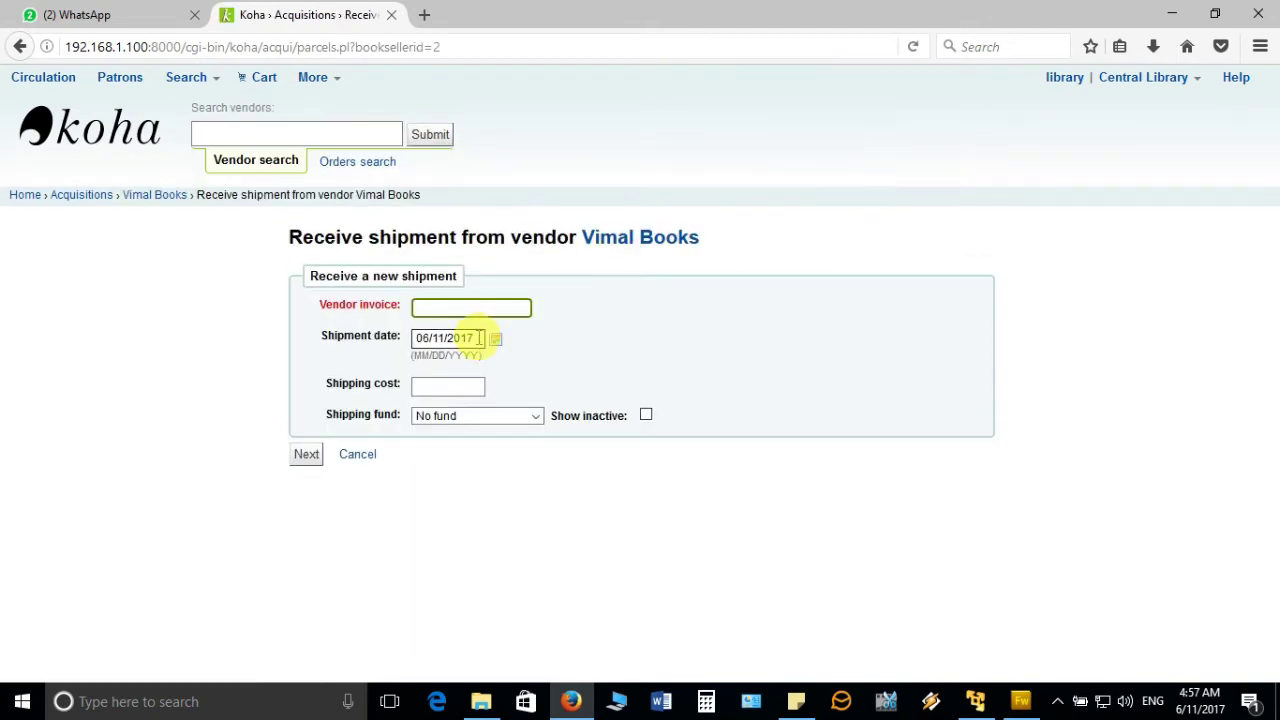
{"action": "left_click", "coordinate": [509, 307]}
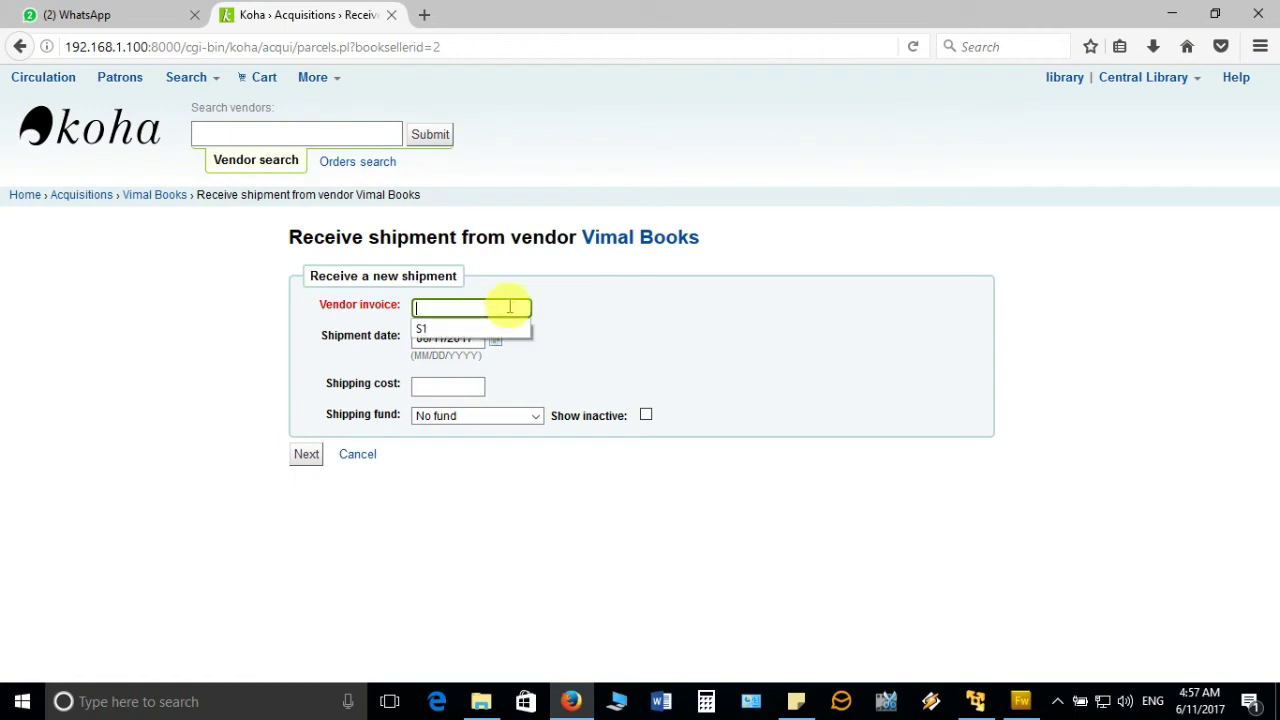
{"action": "left_click", "coordinate": [509, 307]}
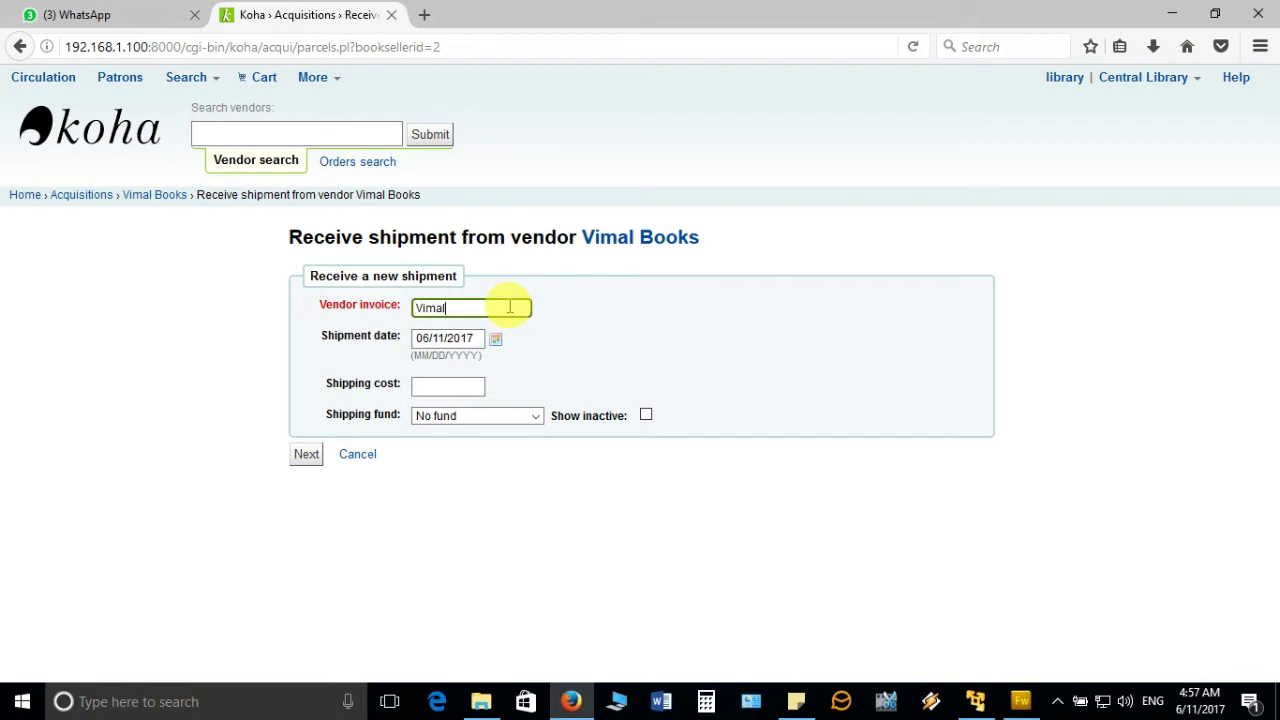
{"action": "key", "text": "BackSpace"}
{"action": "key", "text": "BackSpace"}
{"action": "key", "text": "BackSpace"}
{"action": "key", "text": "BackSpace"}
{"action": "type", "text": "V01"}
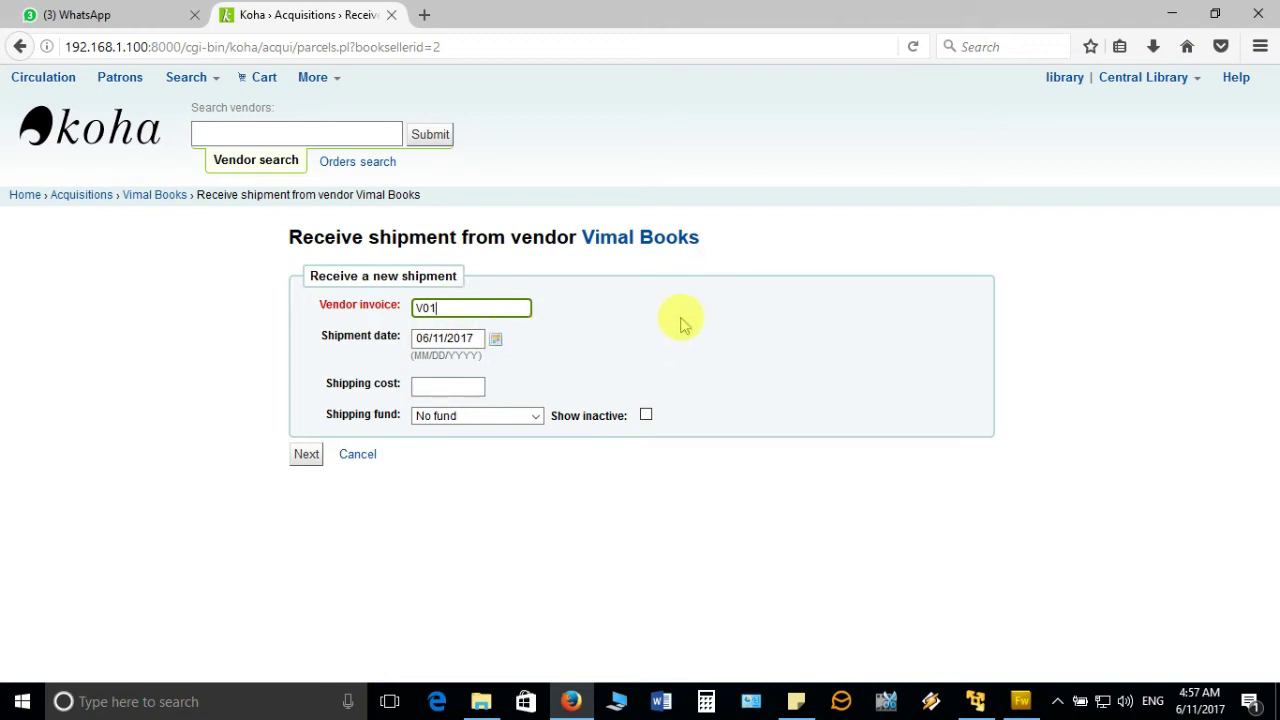
{"action": "left_click", "coordinate": [535, 416]}
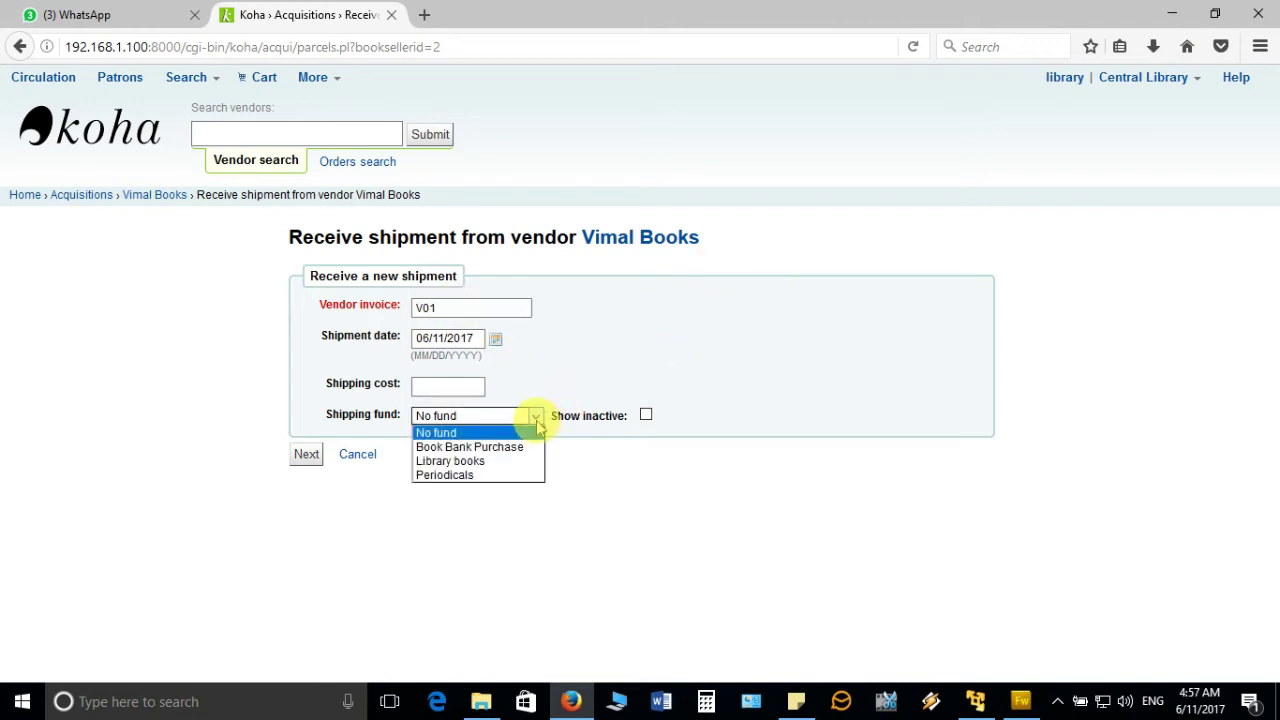
{"action": "left_click", "coordinate": [500, 462]}
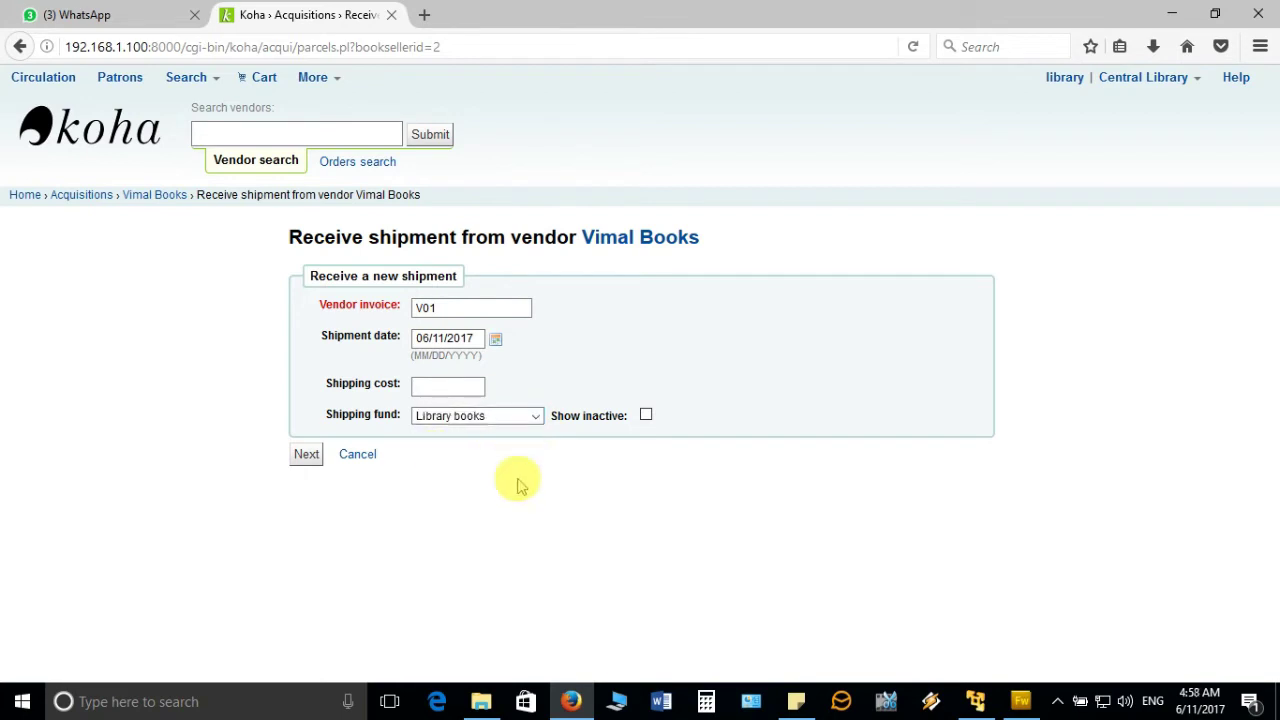
- Create invoice V01 to show its receipt summary with pending order Theory of evaluation
{"action": "left_click", "coordinate": [304, 458]}
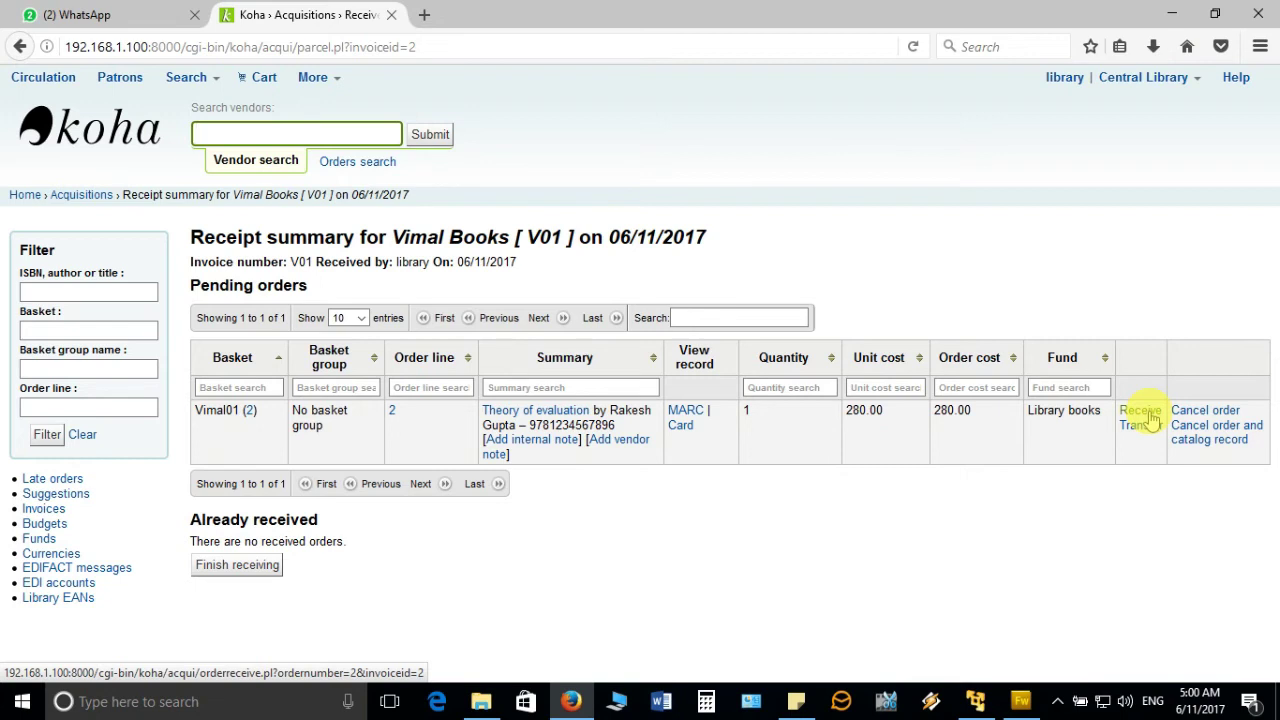
- Open the receive form for the pending Theory of evaluation order and reach its Item section
{"action": "left_click", "coordinate": [1145, 412]}
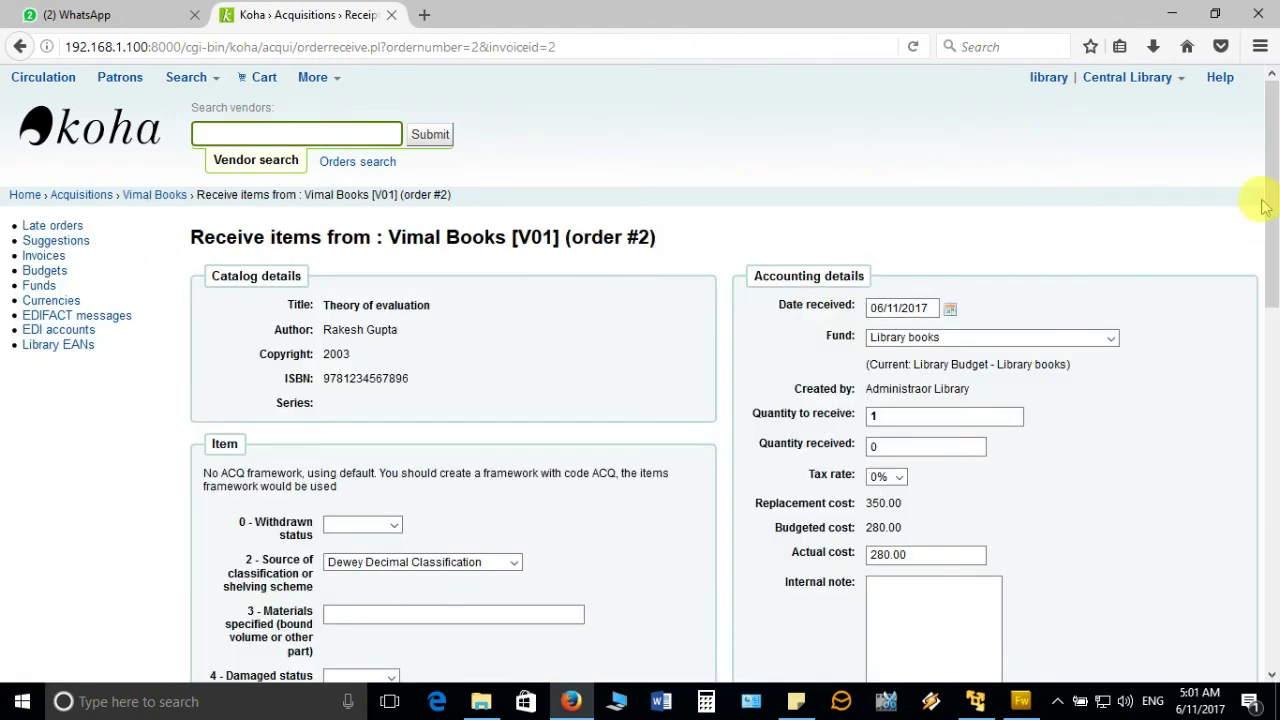
{"action": "left_click_drag", "start_coordinate": [1272, 184], "coordinate": [1272, 235]}
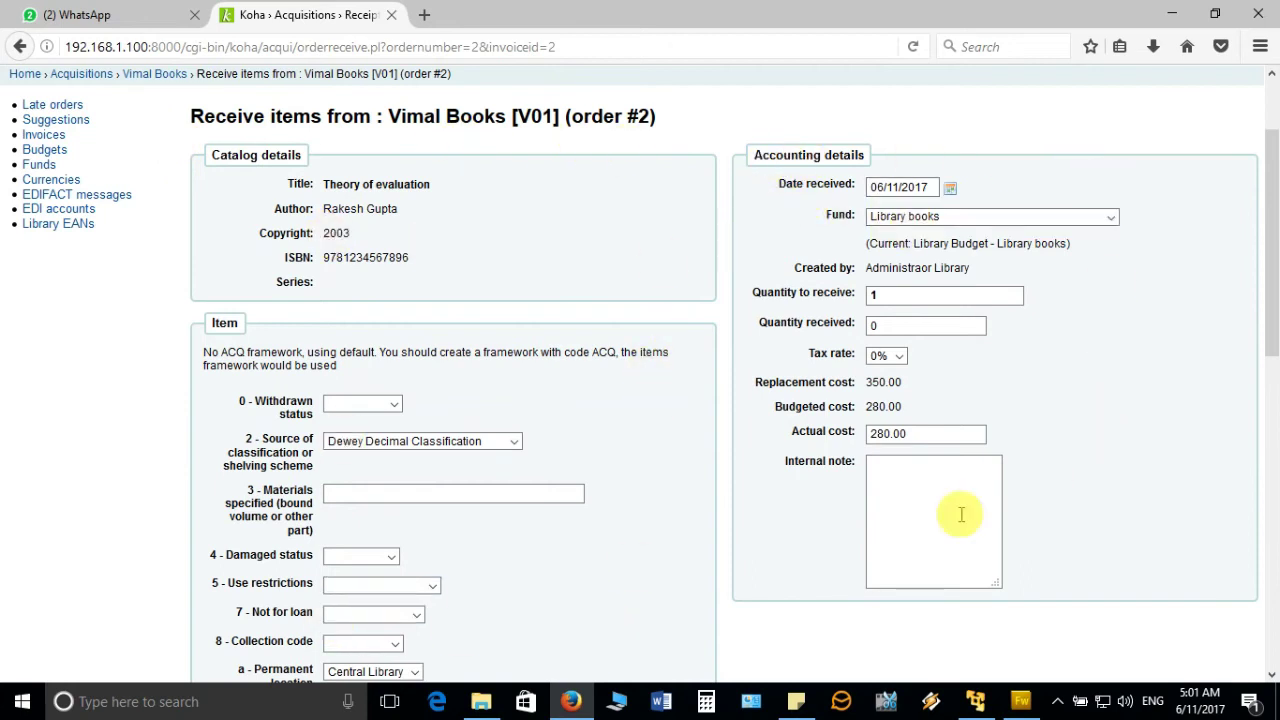
{"action": "left_click_drag", "start_coordinate": [1273, 226], "coordinate": [1273, 243]}
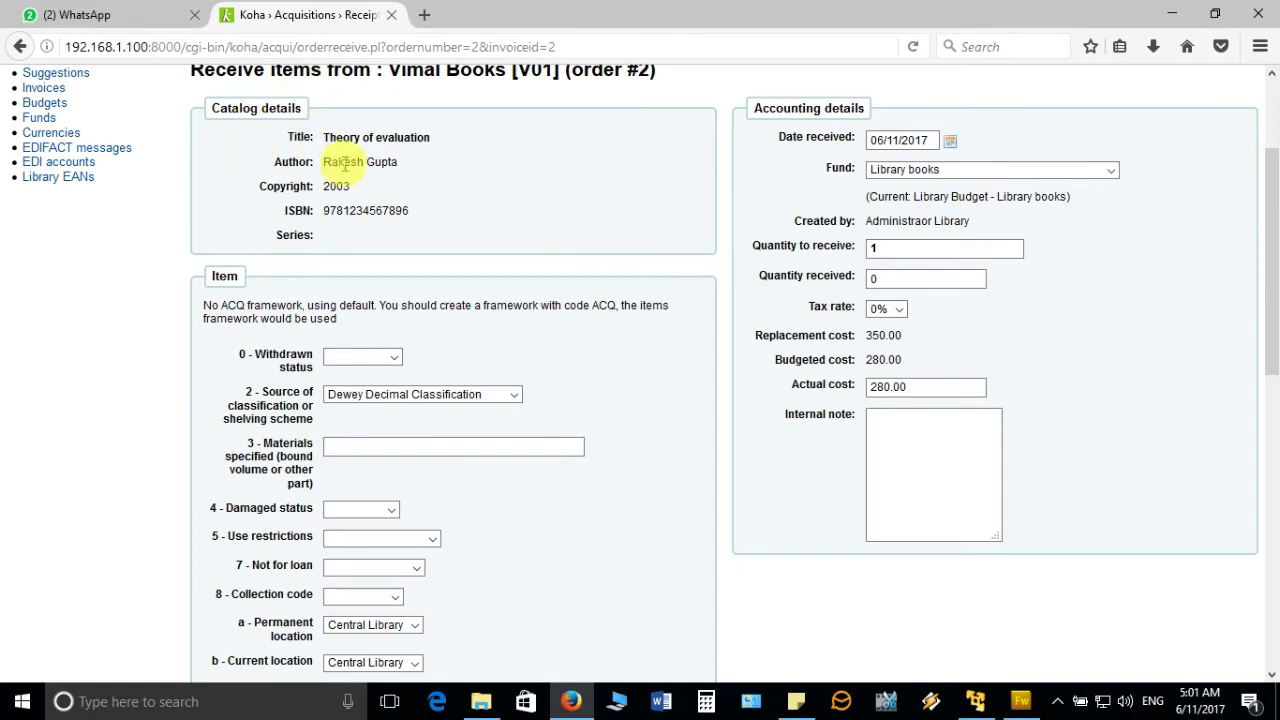
{"action": "scroll", "coordinate": [350, 190], "scroll_direction": "down", "scroll_amount": 5}
{"action": "scroll", "coordinate": [352, 207], "scroll_direction": "up", "scroll_amount": 2}
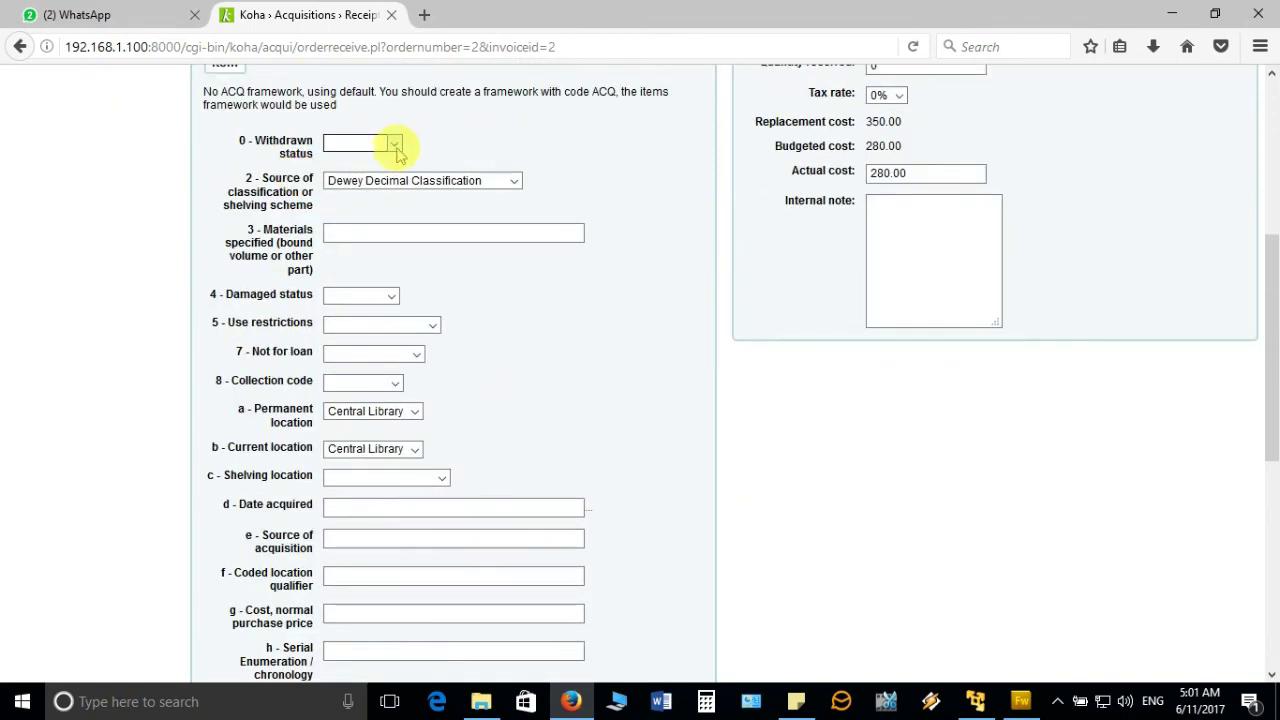
{"action": "scroll", "coordinate": [398, 150], "scroll_direction": "up", "scroll_amount": 2}
{"action": "scroll", "coordinate": [420, 197], "scroll_direction": "down", "scroll_amount": 5}
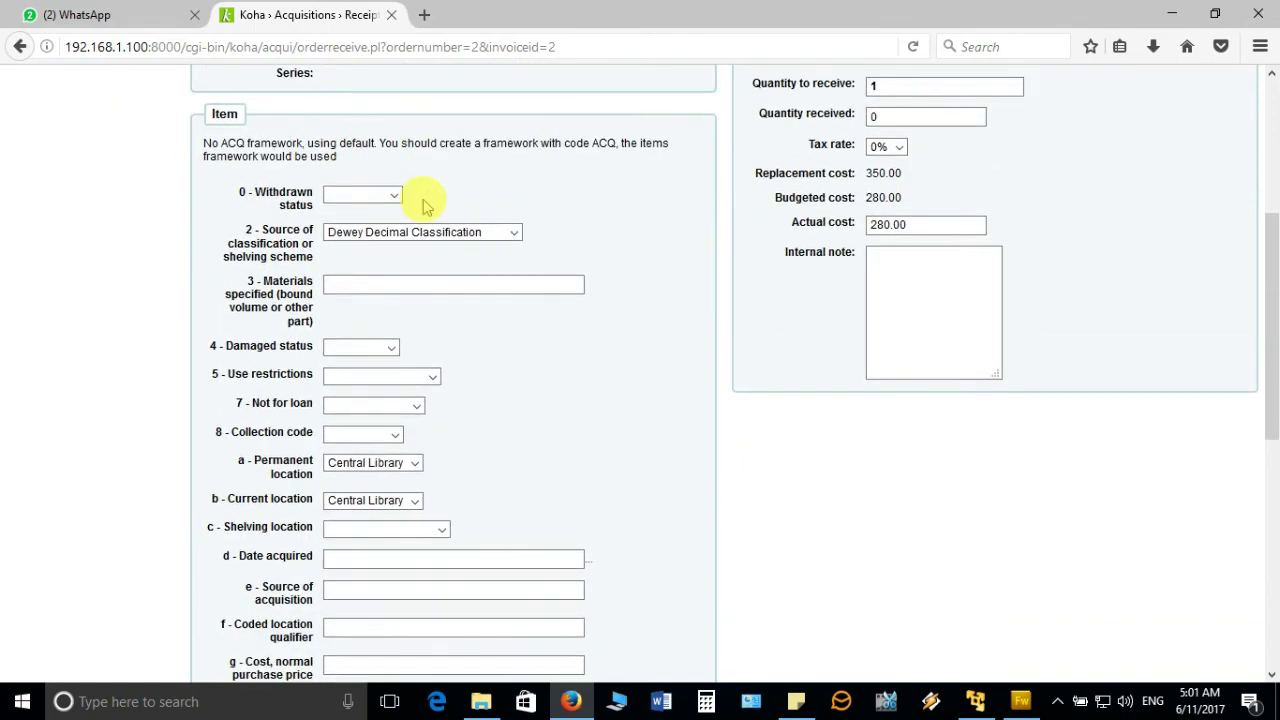
{"action": "scroll", "coordinate": [422, 205], "scroll_direction": "down", "scroll_amount": 5}
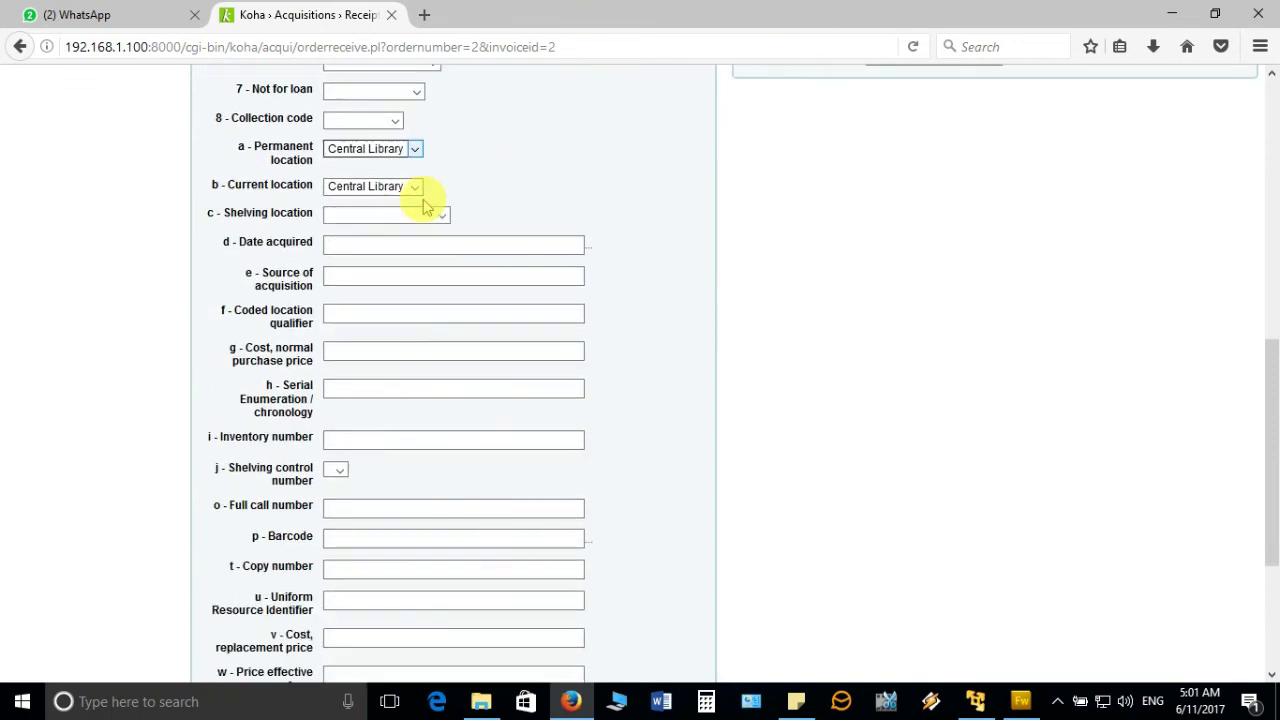
{"action": "scroll", "coordinate": [390, 260], "scroll_direction": "down", "scroll_amount": 1}
- Give the new item barcode 500 and item type Books
{"action": "left_click", "coordinate": [350, 287]}
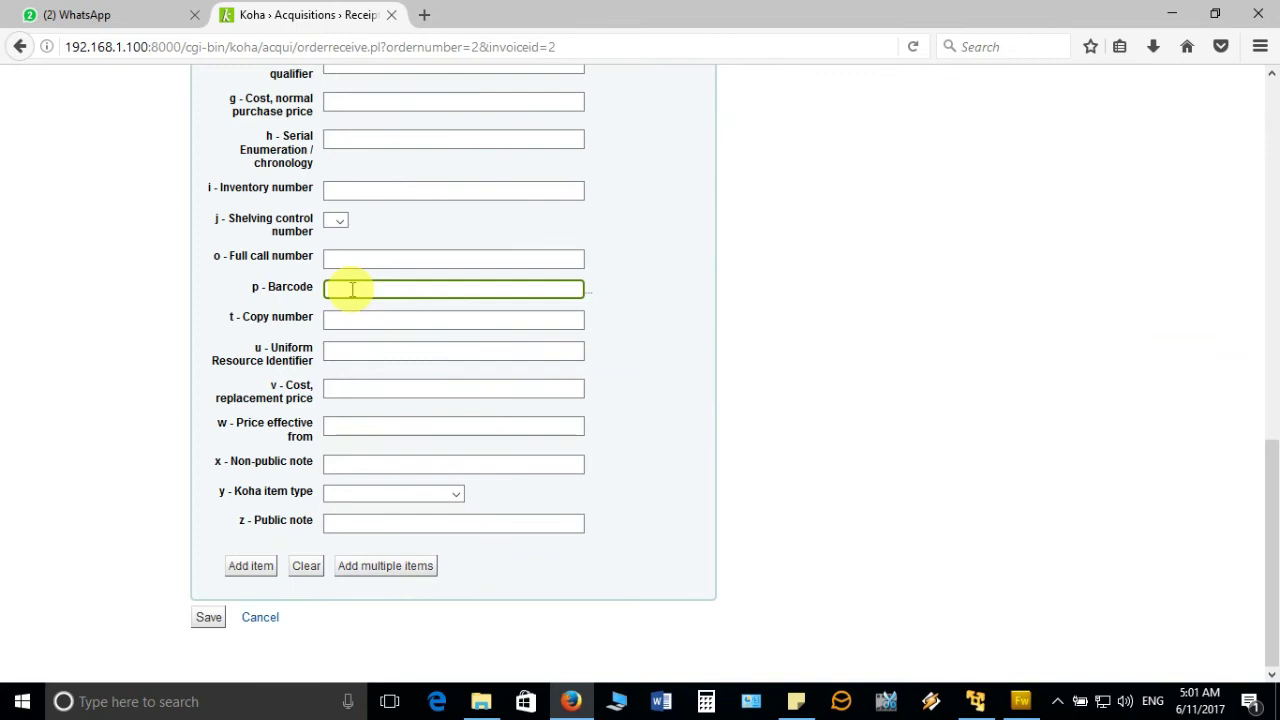
{"action": "type", "text": "500"}
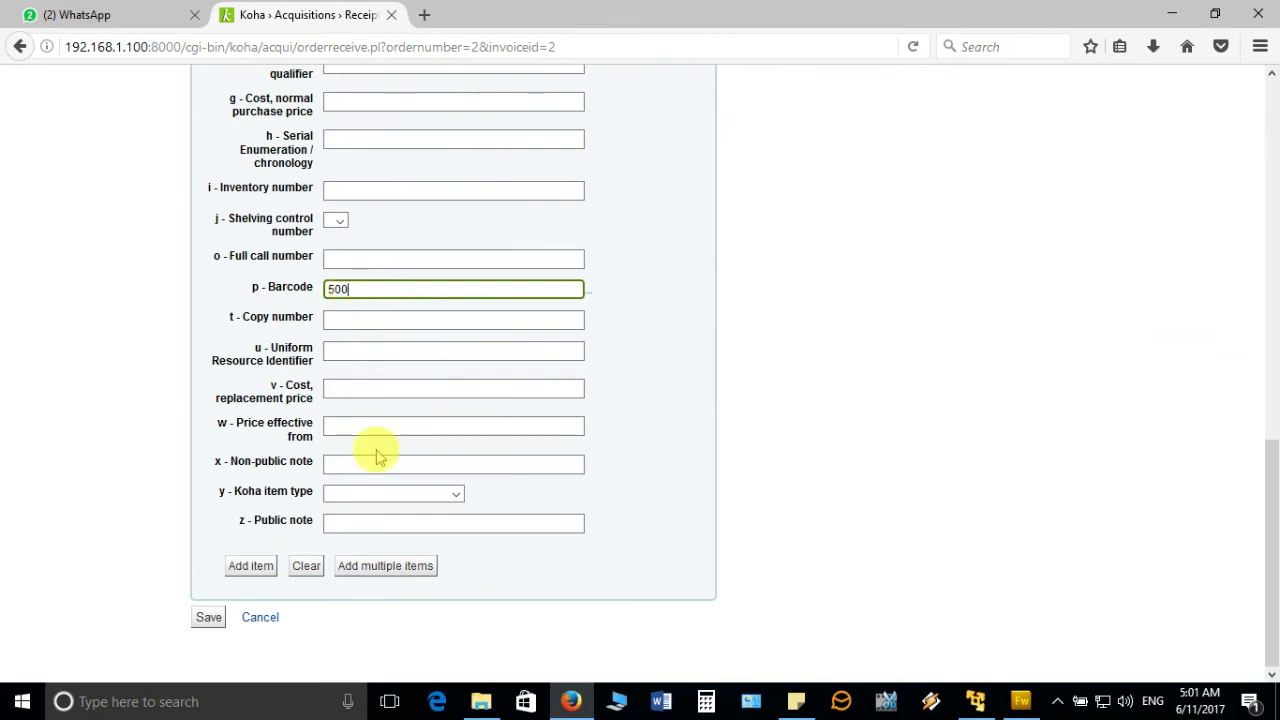
{"action": "left_click", "coordinate": [457, 493]}
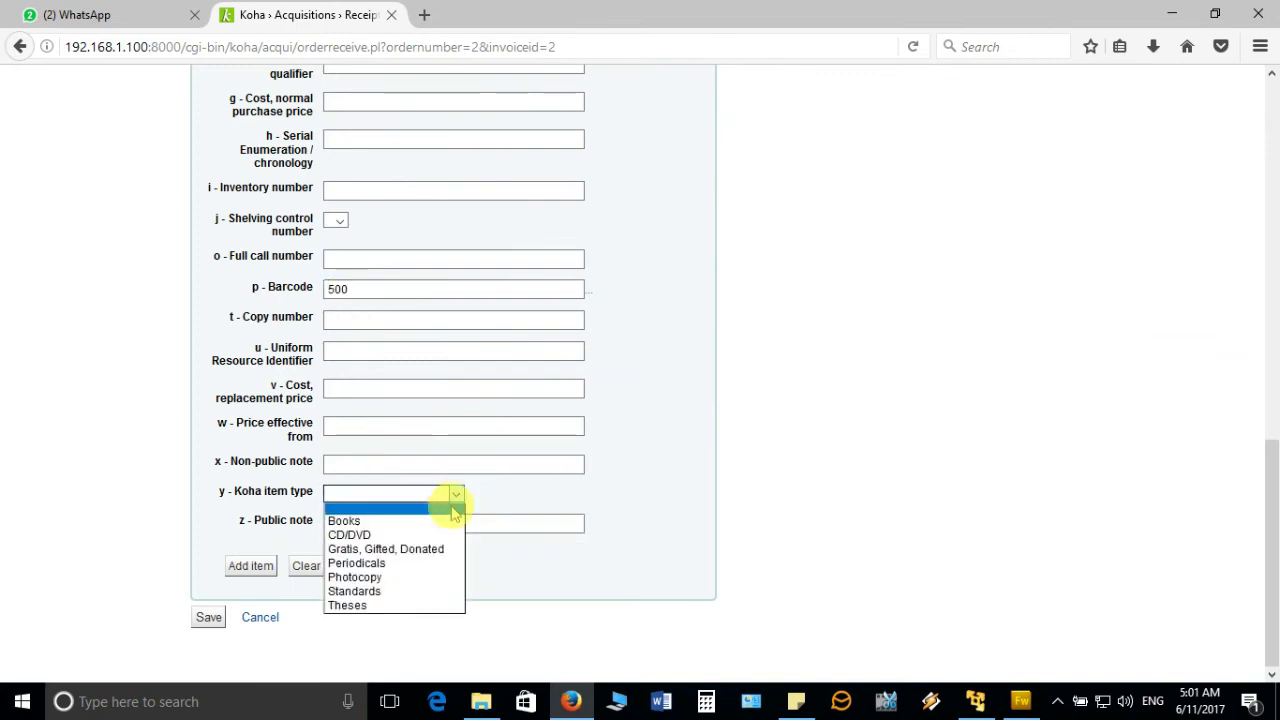
{"action": "left_click", "coordinate": [434, 519]}
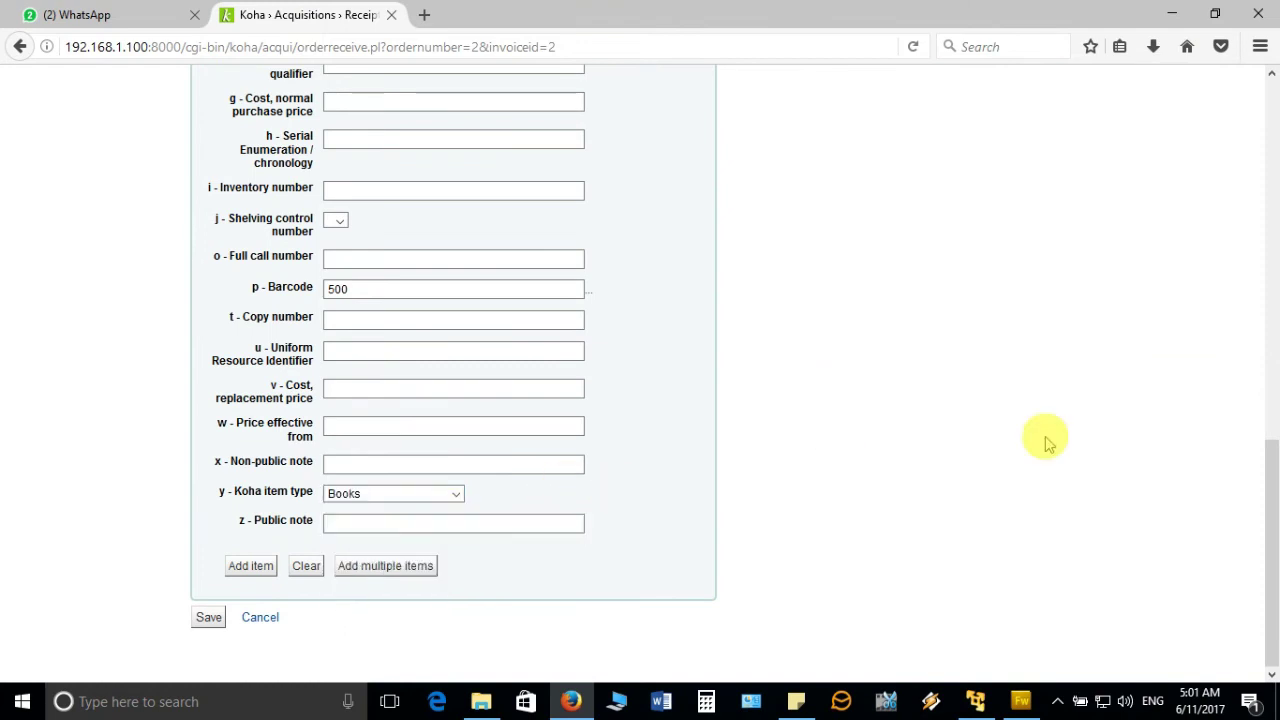
{"action": "left_click", "coordinate": [1272, 490]}
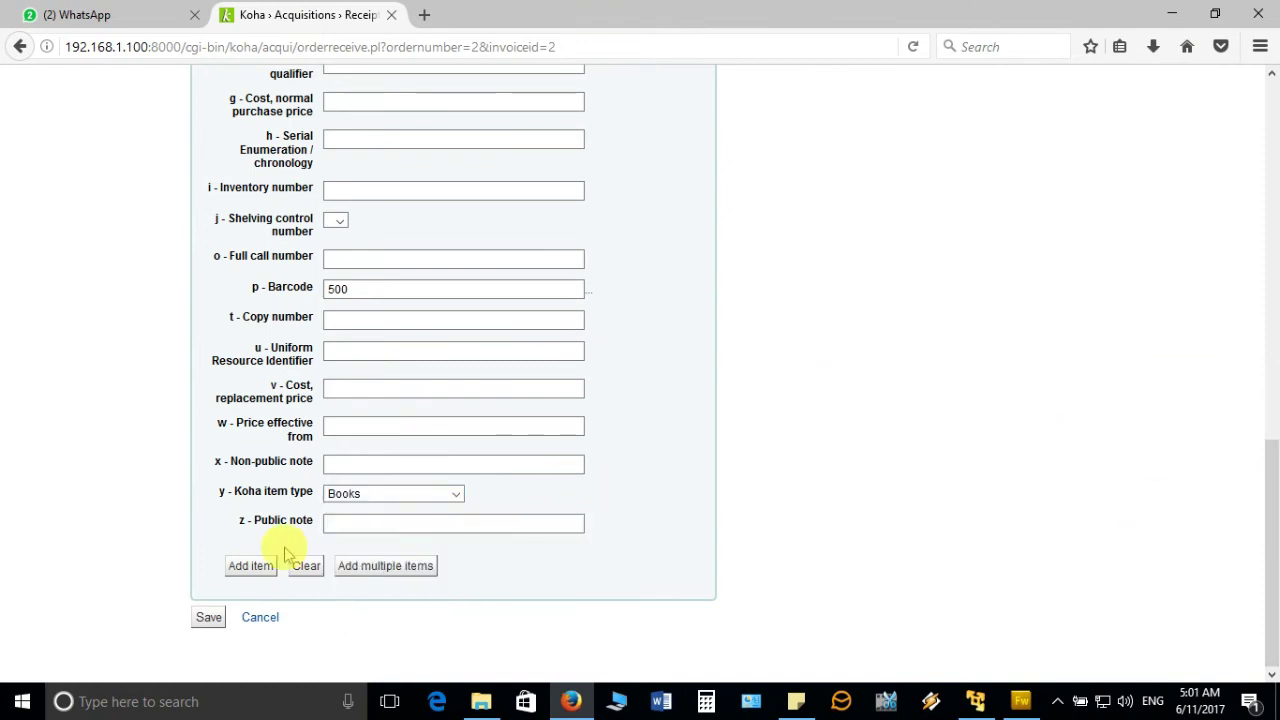
- Add the barcode-500 item with quantity received 1, actual cost 280.00 and fund Library books
{"action": "left_click", "coordinate": [251, 566]}
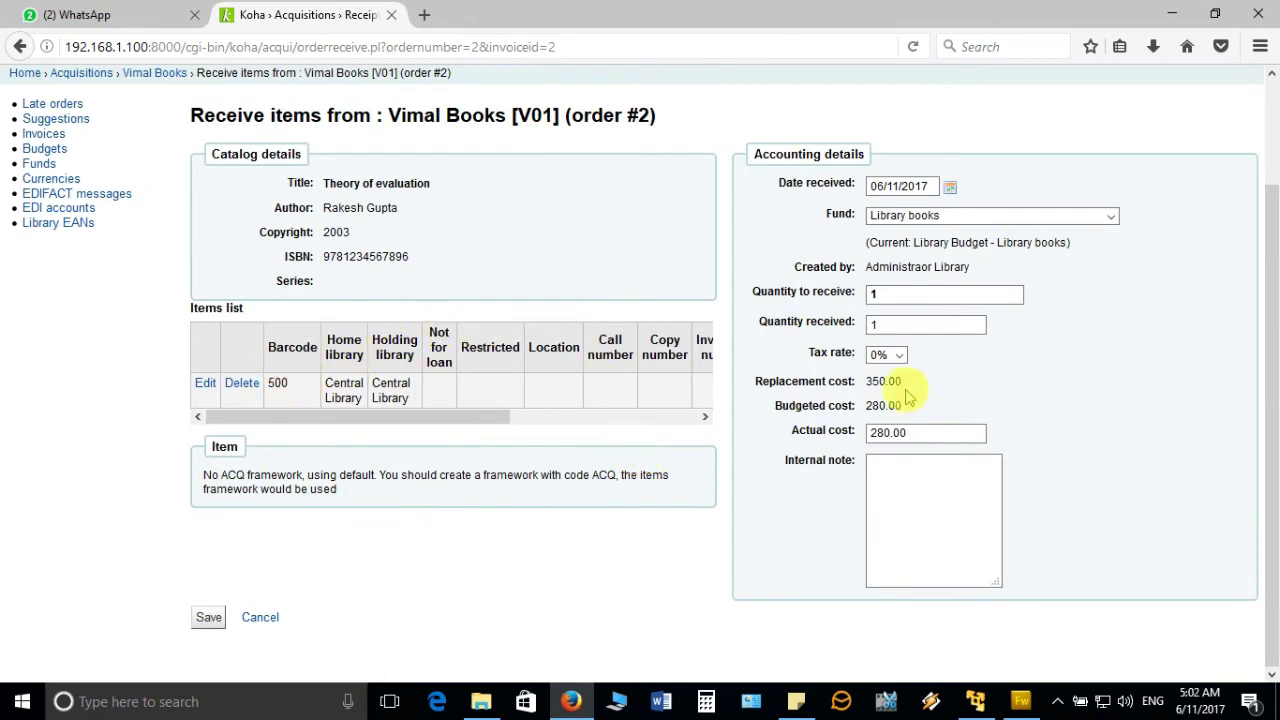
{"action": "left_click", "coordinate": [884, 291]}
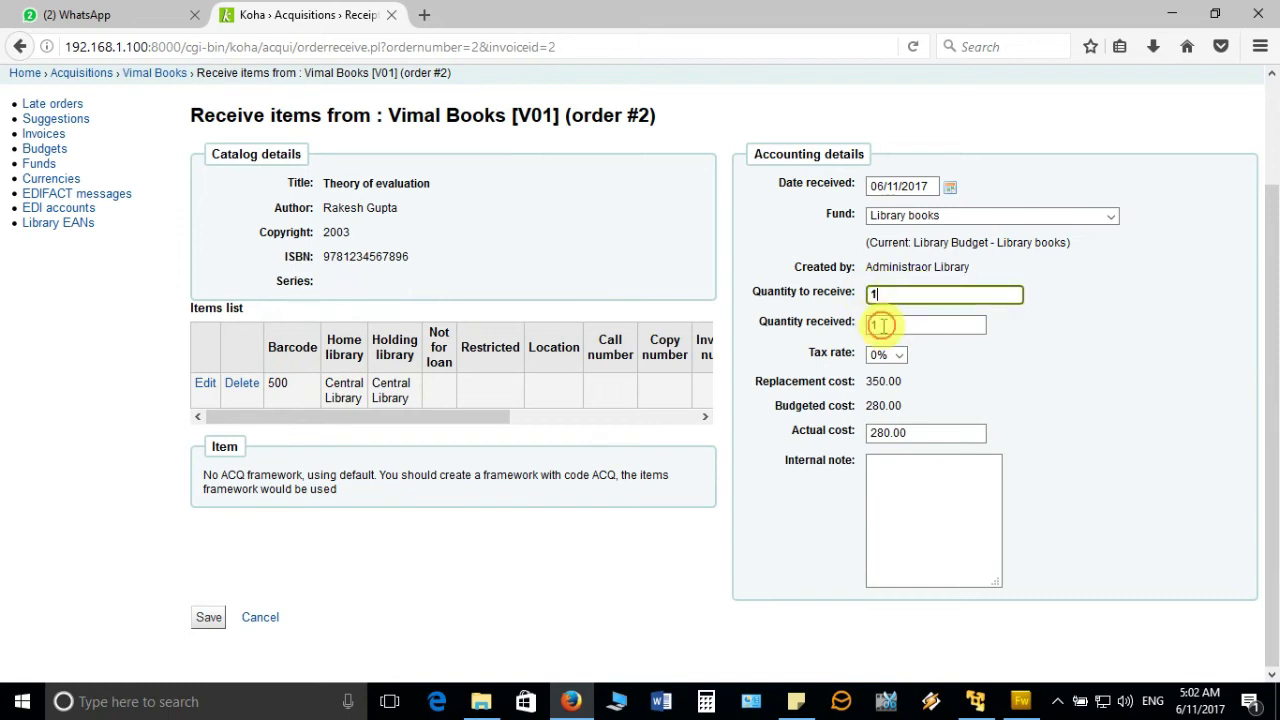
{"action": "left_click", "coordinate": [880, 324]}
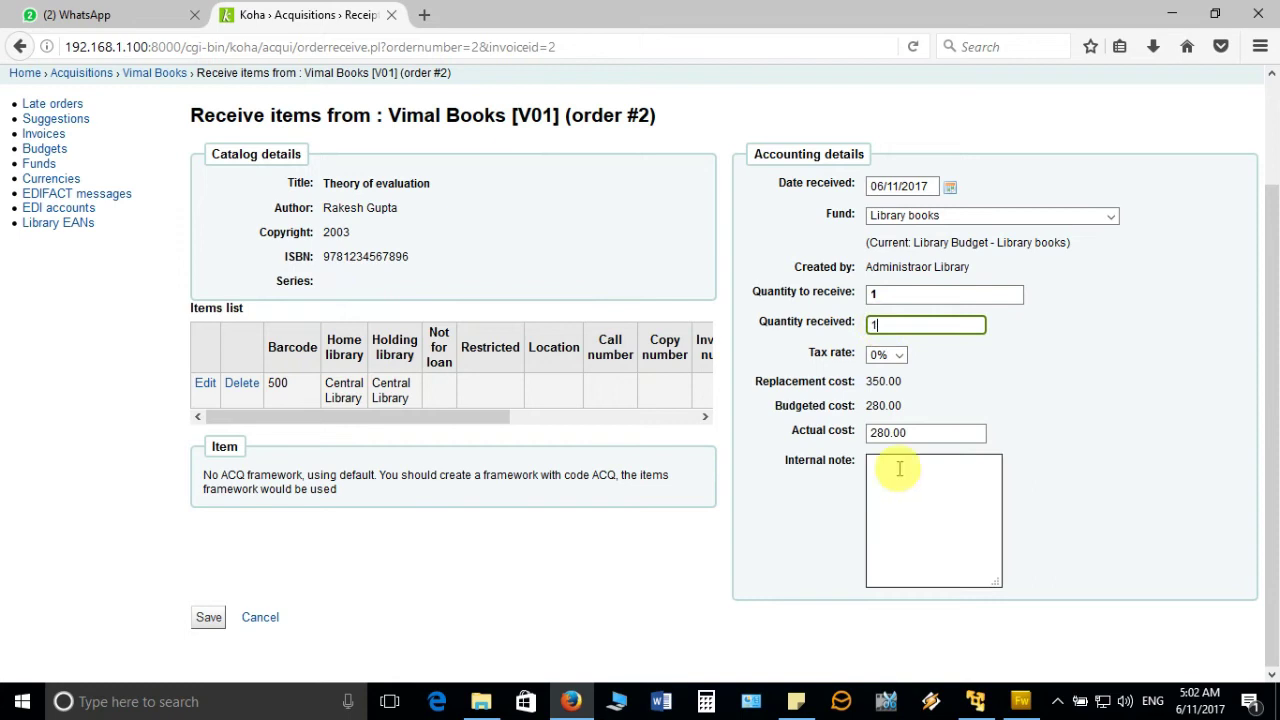
{"action": "left_click", "coordinate": [872, 432]}
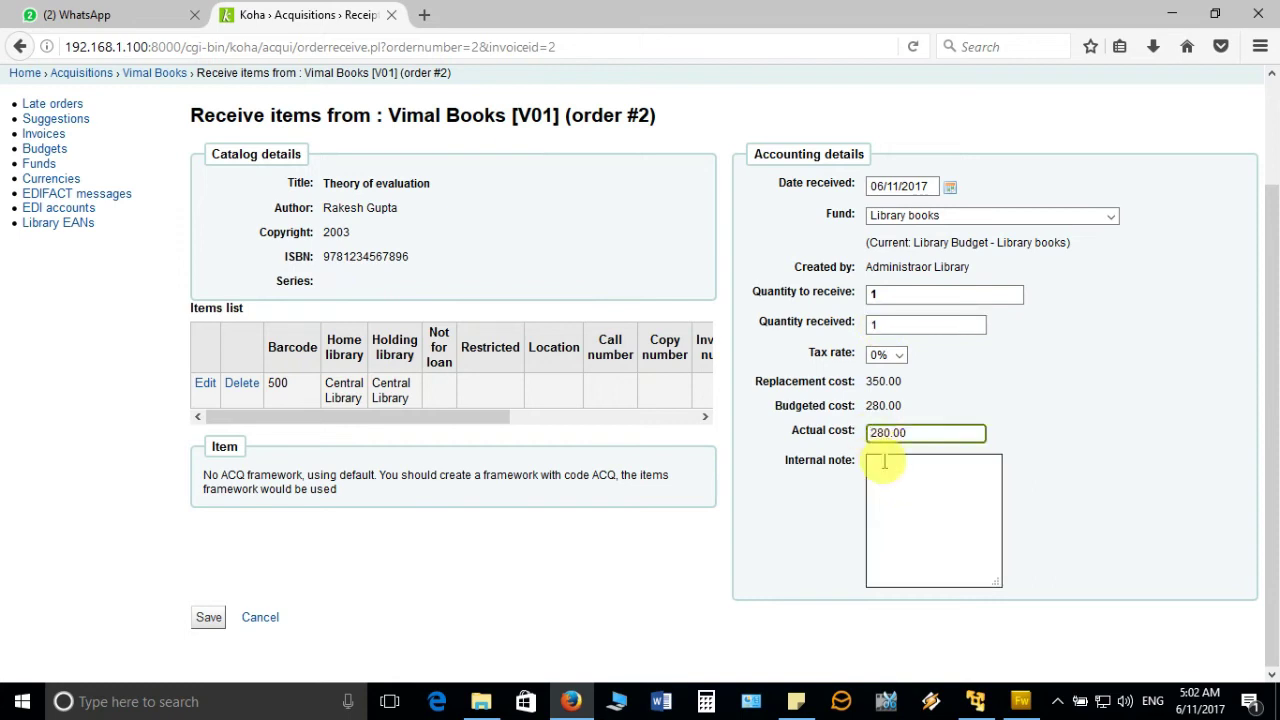
{"action": "left_click", "coordinate": [884, 462]}
{"action": "left_click", "coordinate": [978, 432]}
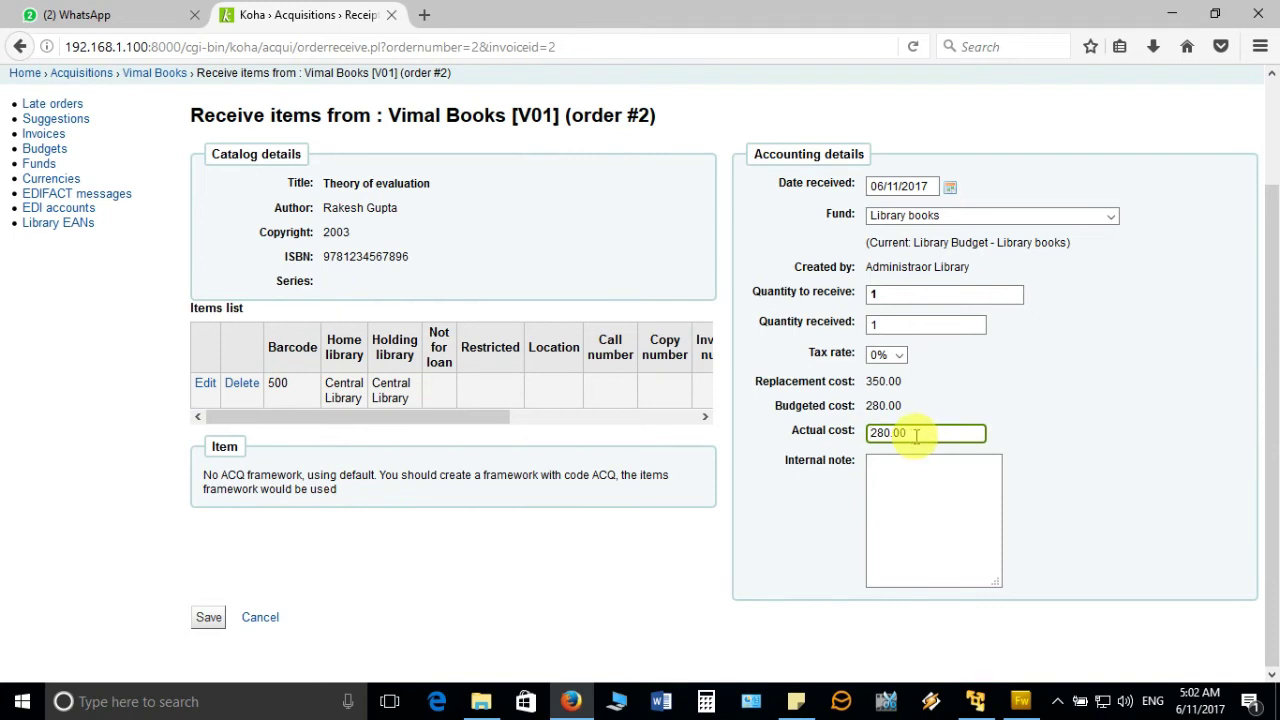
{"action": "left_click", "coordinate": [1112, 218]}
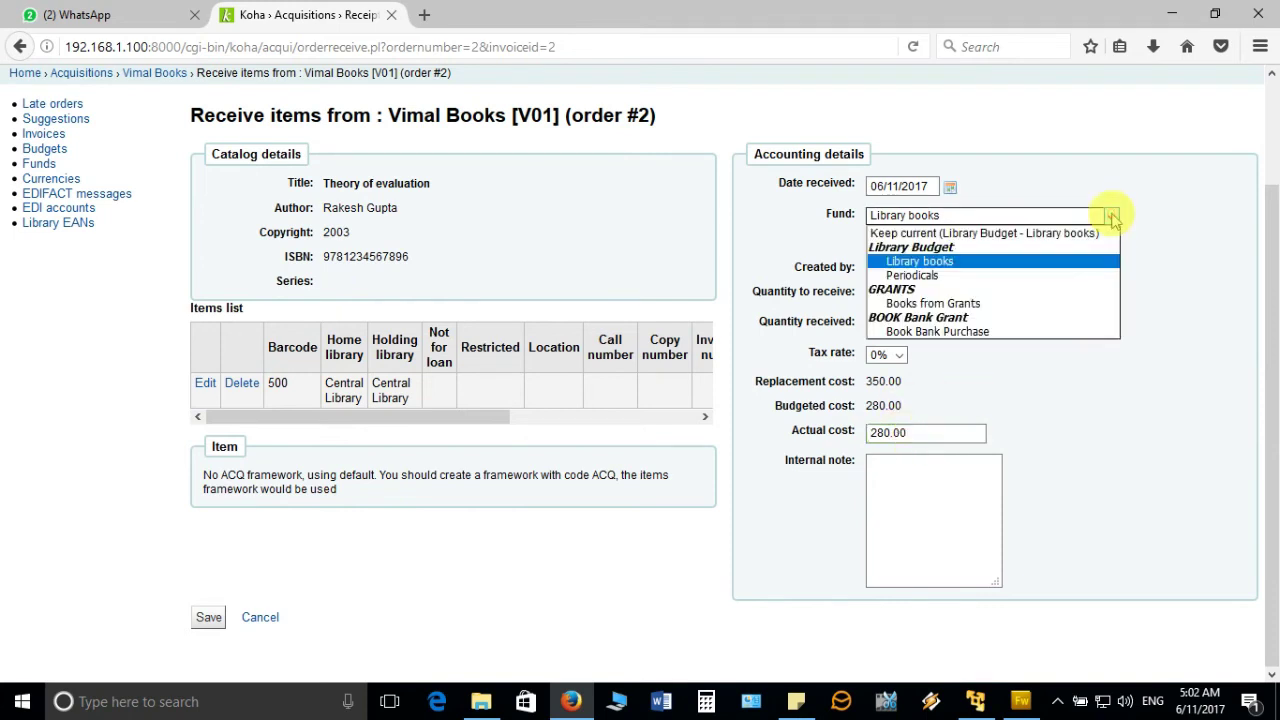
{"action": "left_click", "coordinate": [1112, 218]}
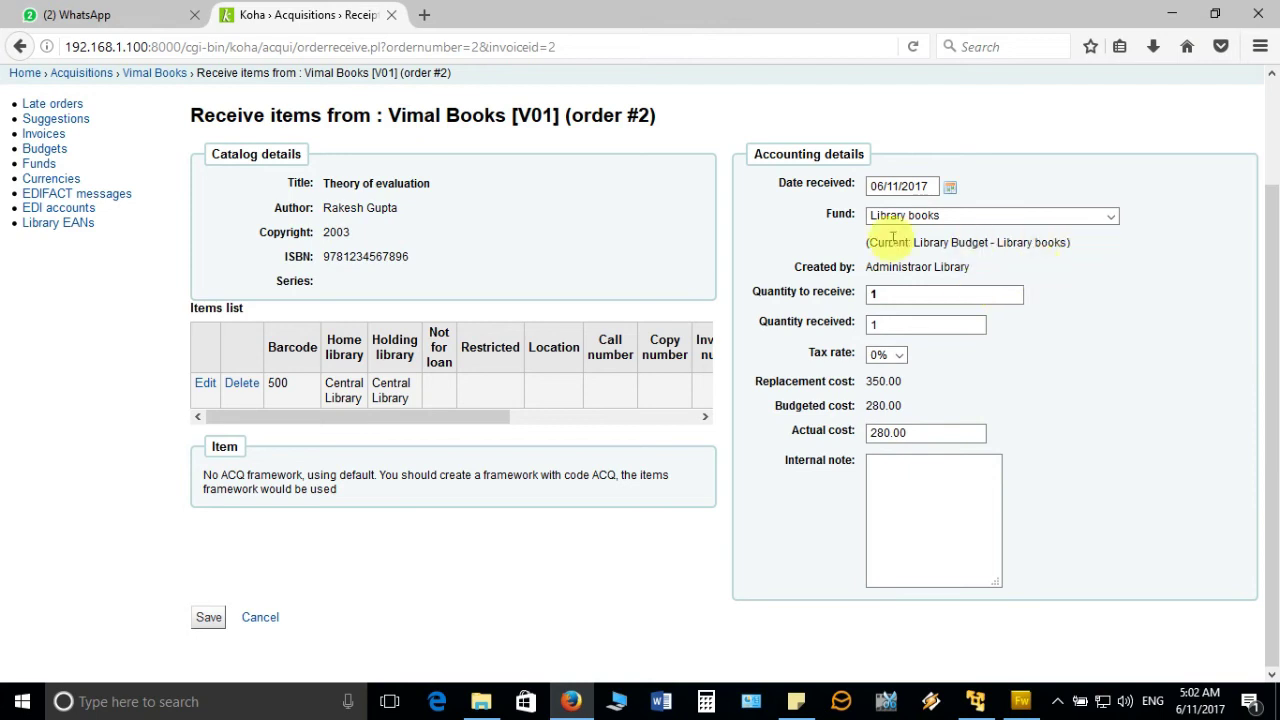
{"action": "left_click", "coordinate": [1068, 213]}
{"action": "left_click", "coordinate": [1078, 214]}
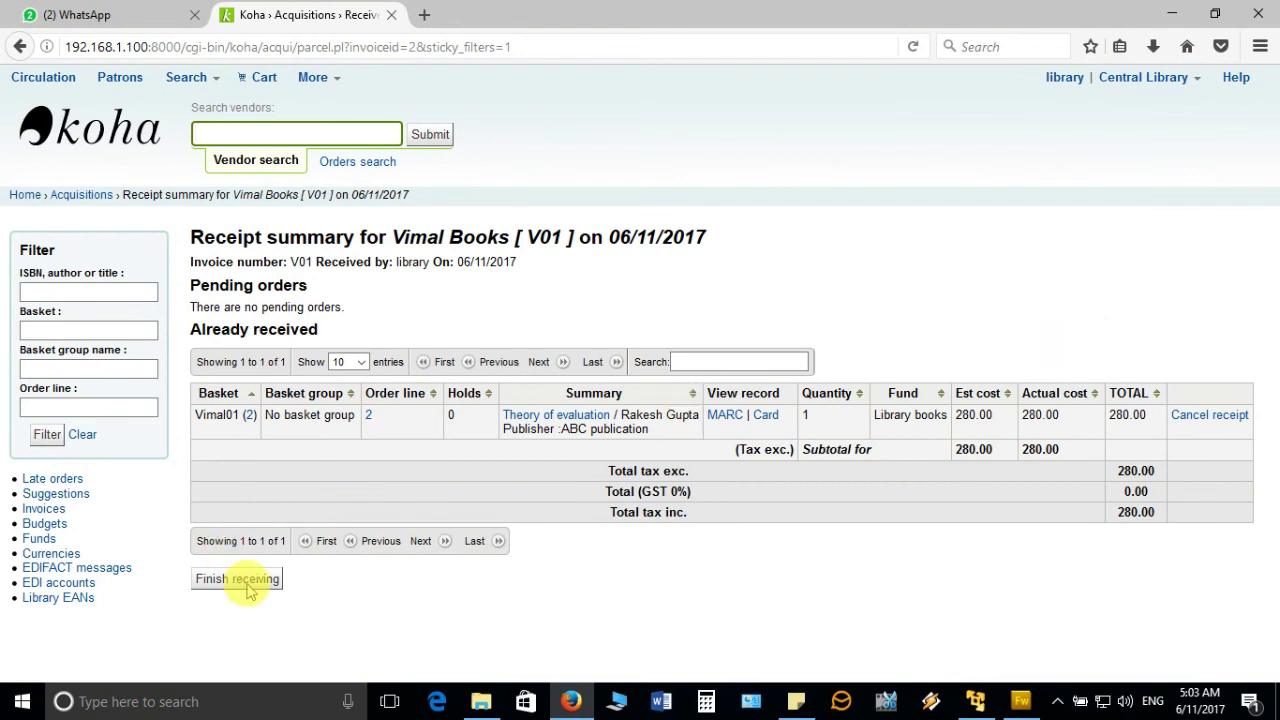
- Finish receiving to show invoice V01 with Theory of evaluation received at 280.00
{"action": "left_click", "coordinate": [268, 582]}
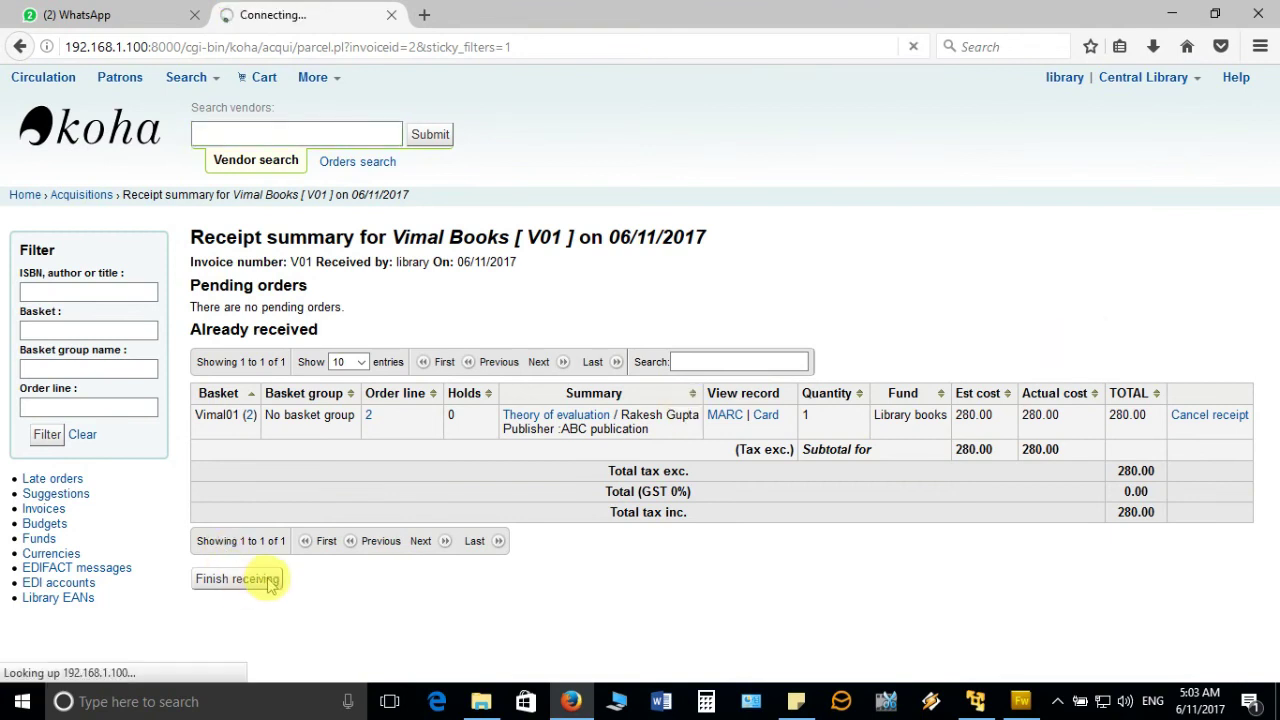